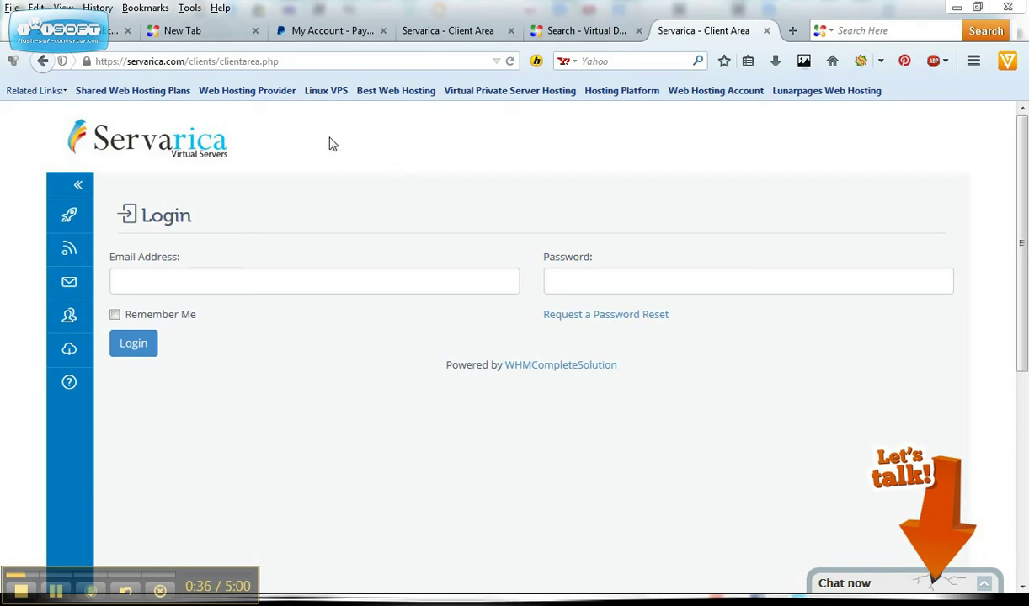
- Browse the order catalogue and start ordering WINDOWS Special 1 at $12.00USD monthly
click(68, 217)
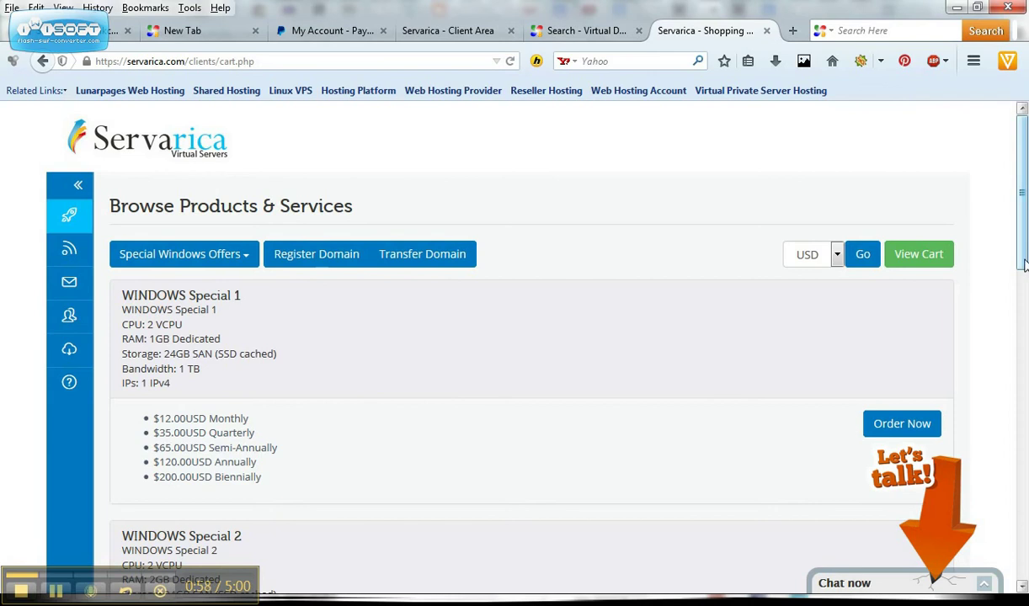
drag(1024, 265, 1020, 286)
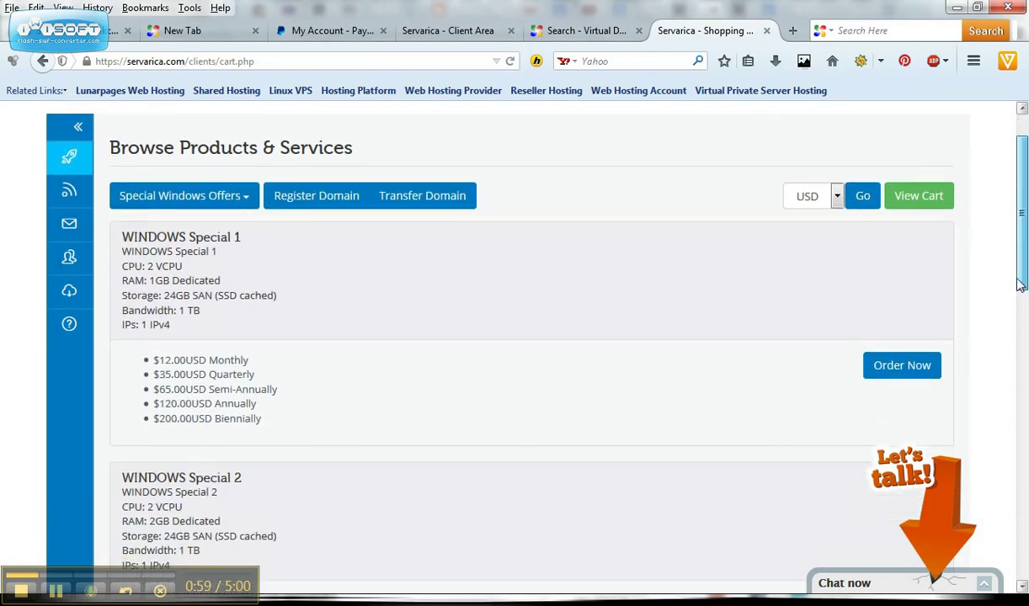
click(902, 380)
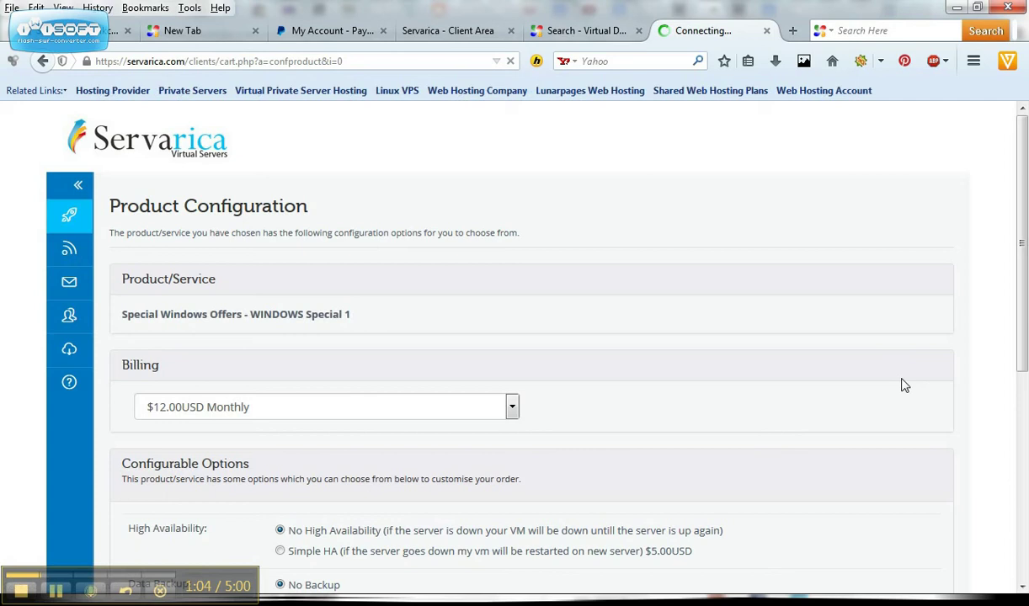
- Keep No High Availability and No Backup, and choose WinSrv2008R2SP1 as the operating system
drag(1019, 237, 976, 380)
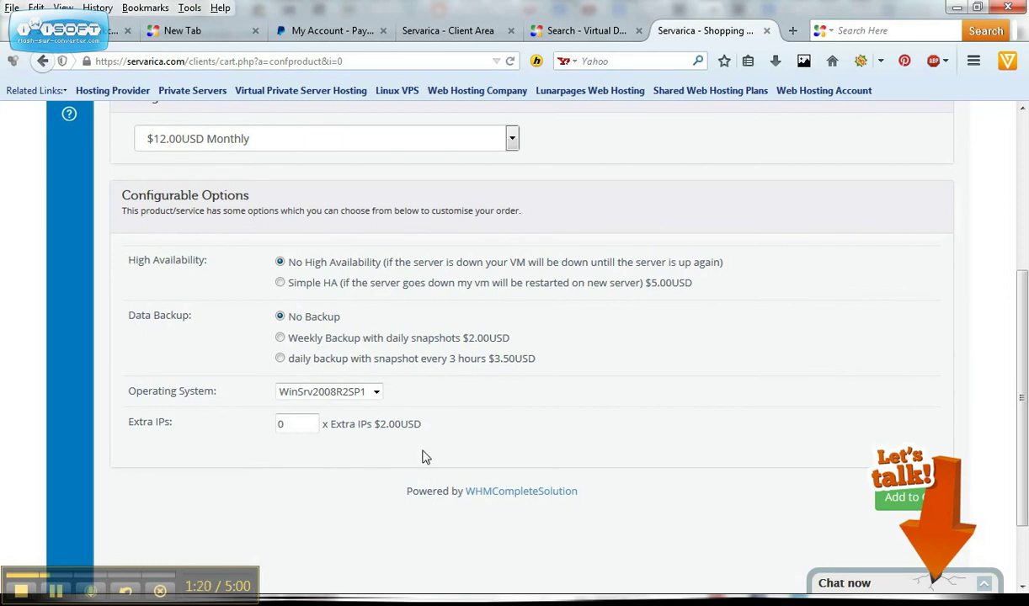
click(376, 393)
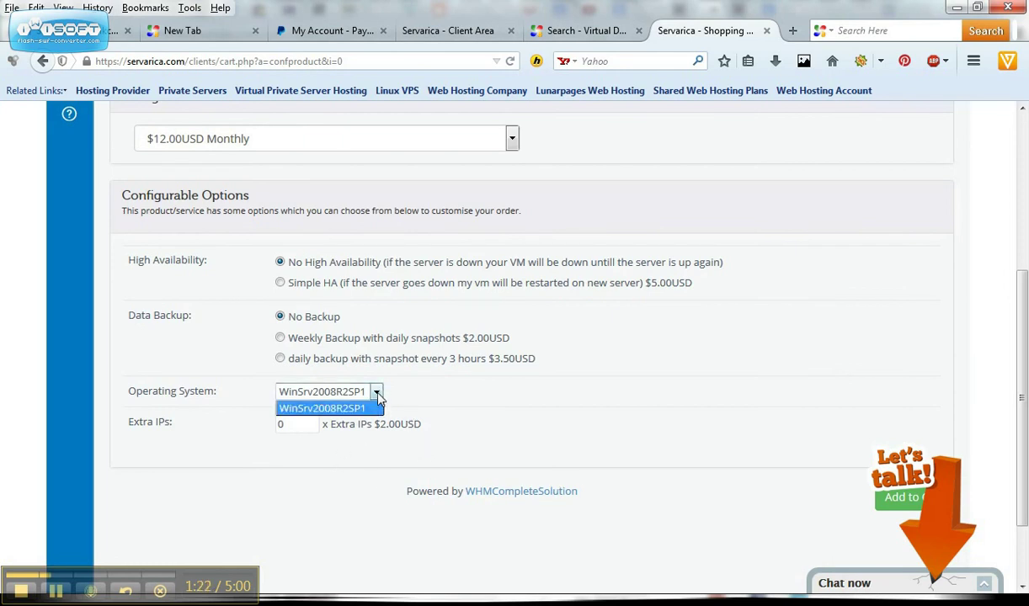
click(376, 396)
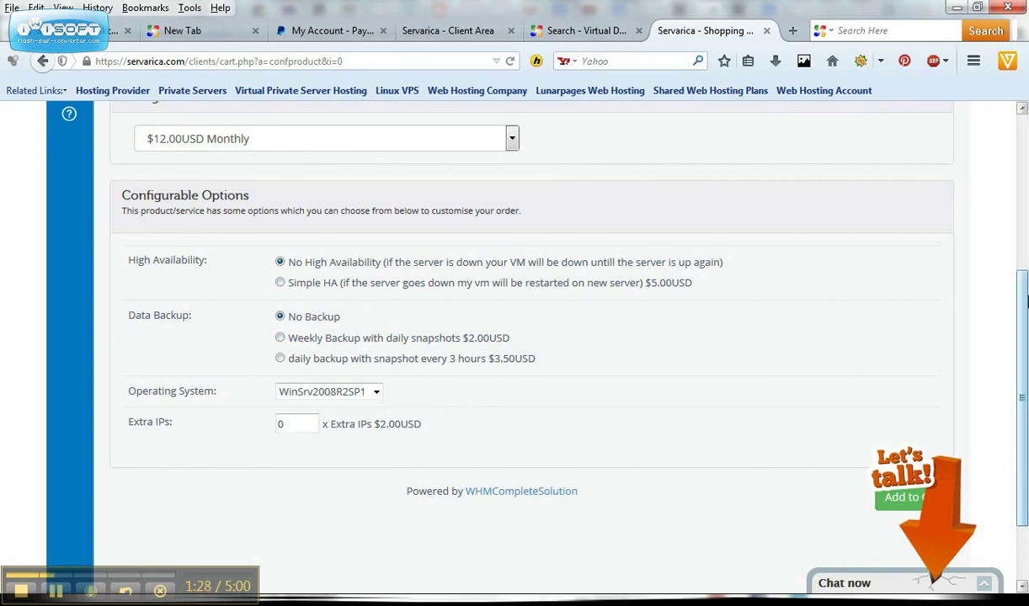
drag(1025, 300, 1025, 347)
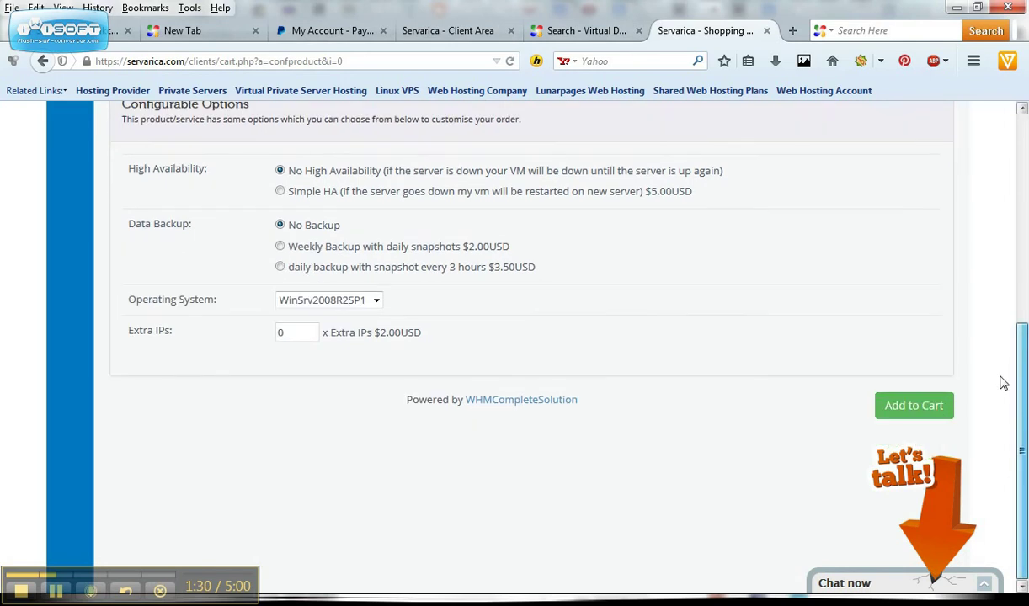
- Add WINDOWS Special 1 to the cart and review its $12.00USD monthly order summary
click(921, 412)
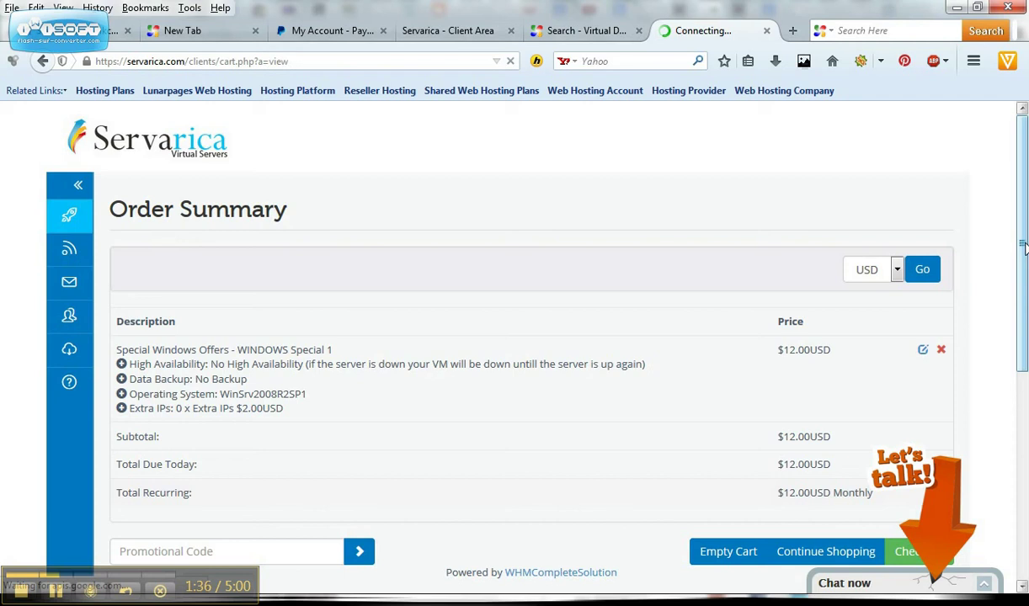
scroll(1010, 287, down, 3)
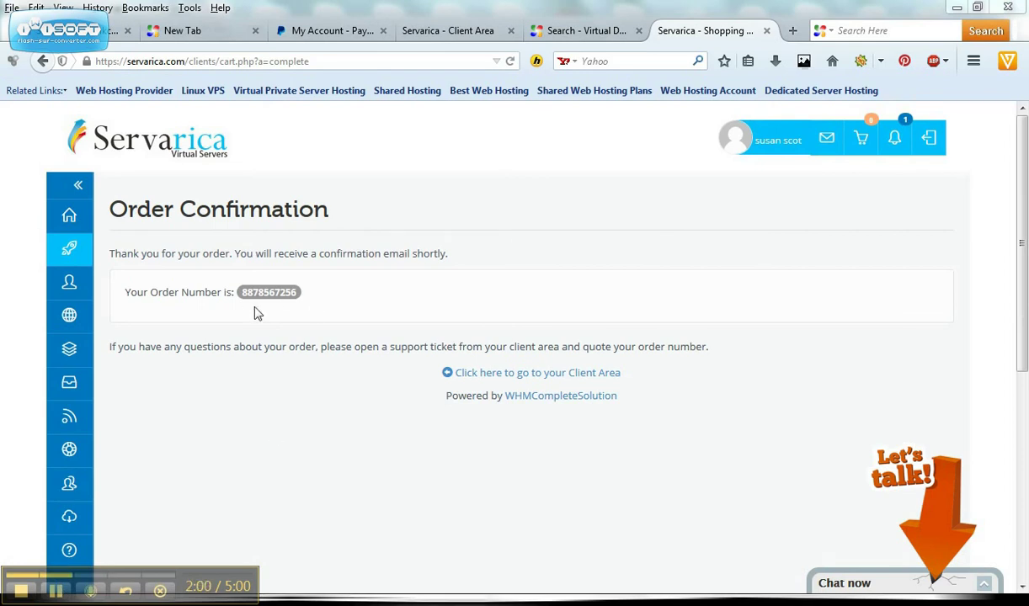
- Follow the confirmation page's link back to the client area dashboard
click(525, 376)
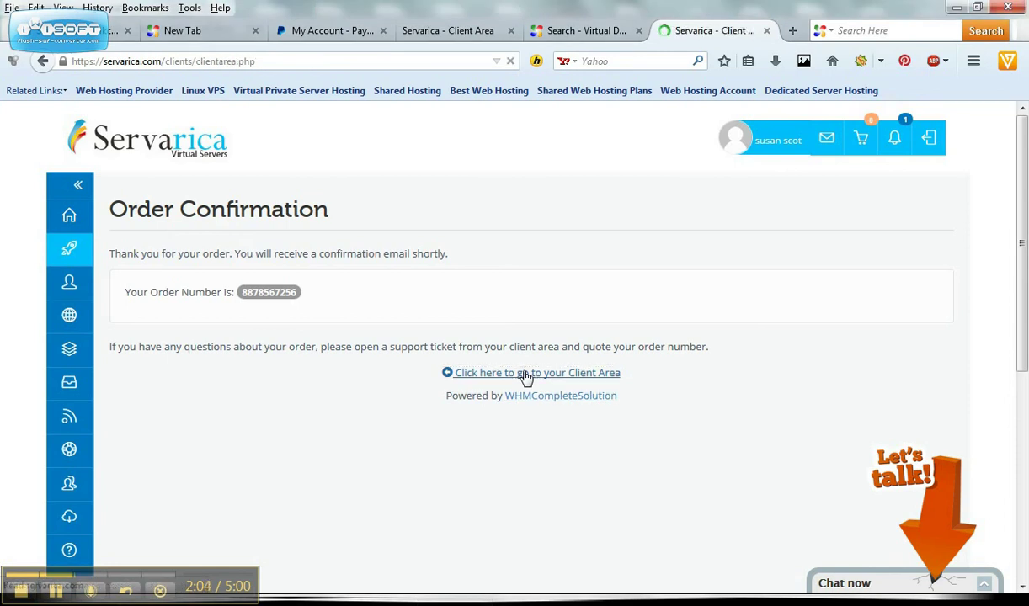
click(644, 387)
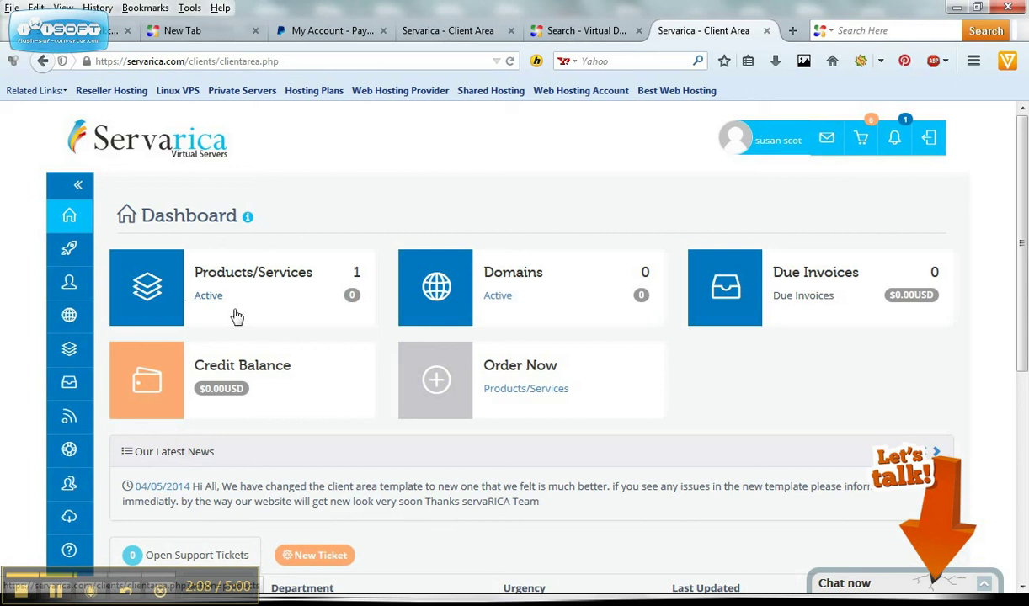
- Open Products/Services from the dashboard to see WINDOWS Special 1 pending
click(253, 289)
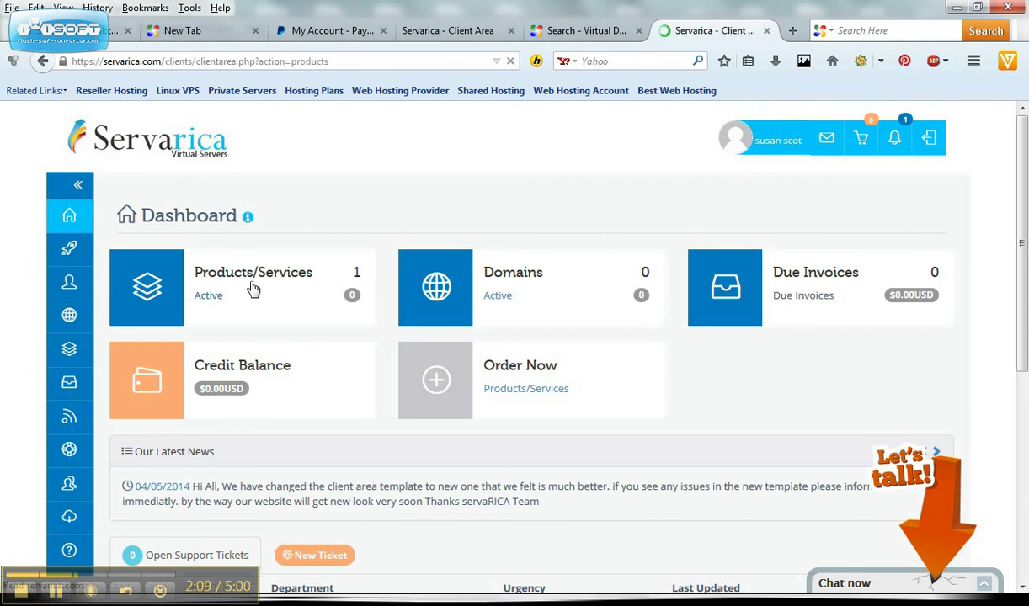